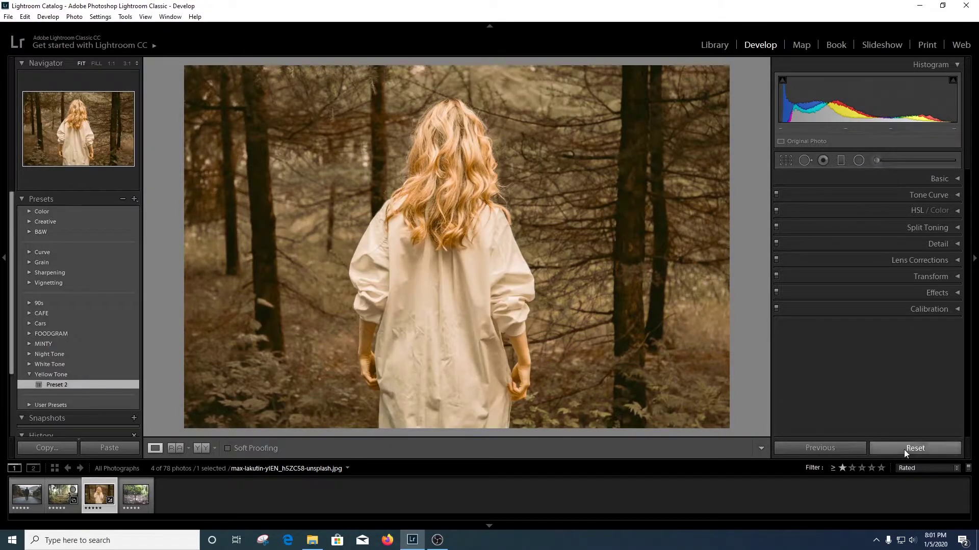
Reset all edits on the forest portrait and show the Basic adjustment sliders
left_click(905, 449)
left_click(953, 179)
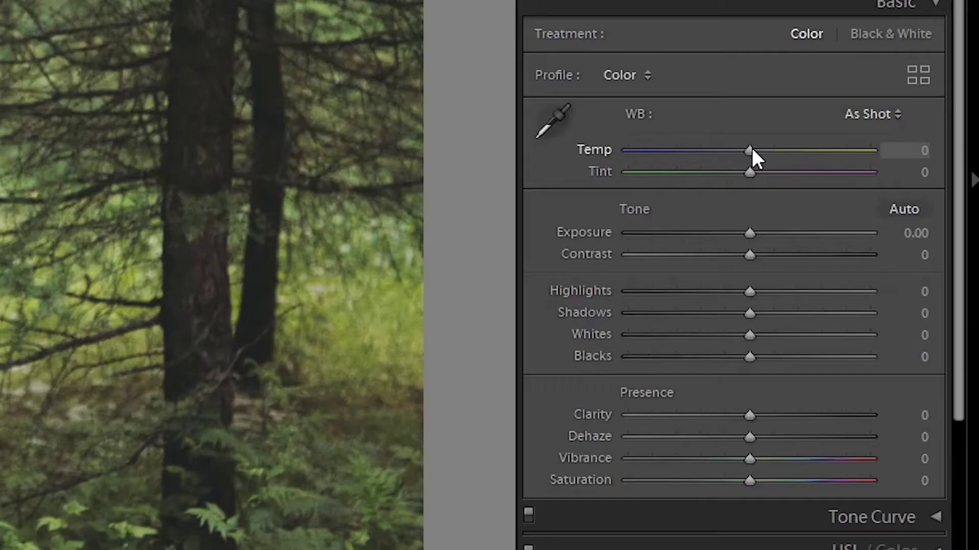
Set white balance to Temp +40 and Tint +10, and Exposure to −0.05
left_click_drag(875, 246, 888, 247)
left_click_drag(782, 153, 802, 153)
left_click_drag(744, 178, 758, 178)
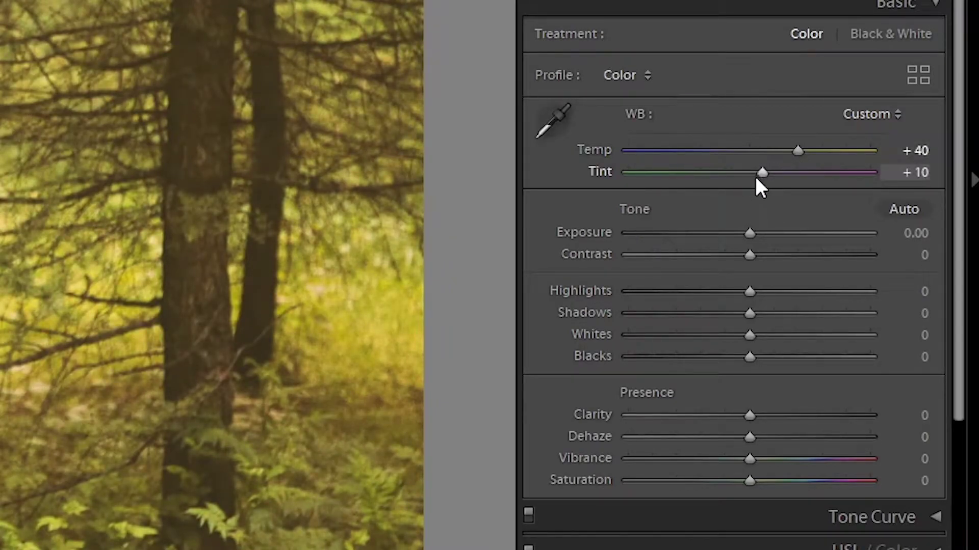
mouse_move(739, 234)
left_mouse_down()
mouse_move(748, 231)
mouse_move(718, 260)
left_mouse_up()
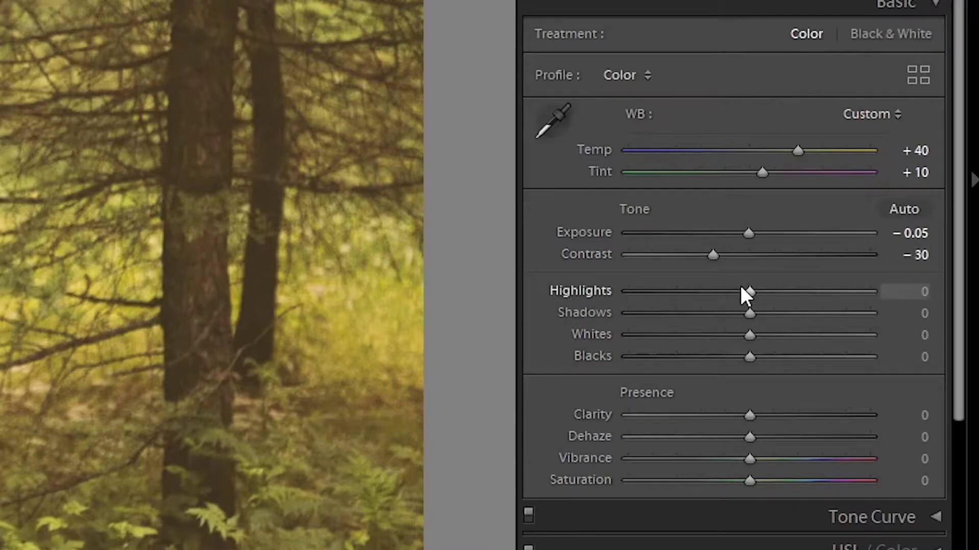
Set Highlights −100, Shadows −39, Blacks +4 and Clarity +30
left_click_drag(747, 291, 629, 302)
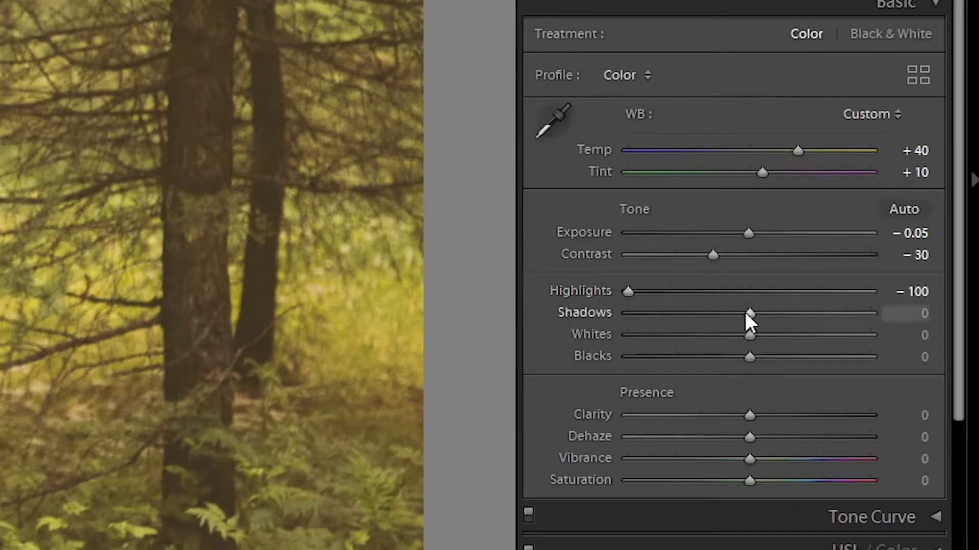
mouse_move(745, 313)
left_mouse_down()
mouse_move(697, 314)
mouse_move(750, 362)
left_mouse_up()
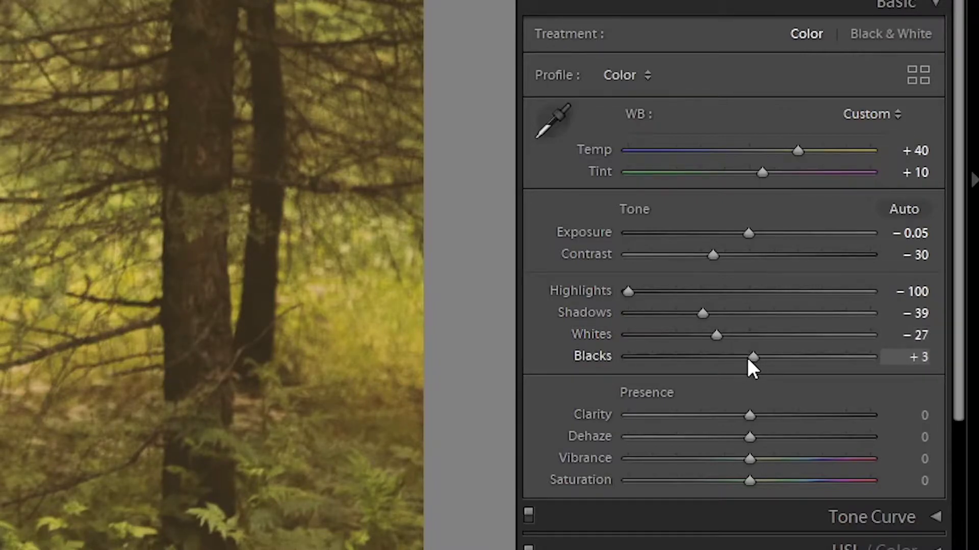
left_click_drag(748, 359, 748, 358)
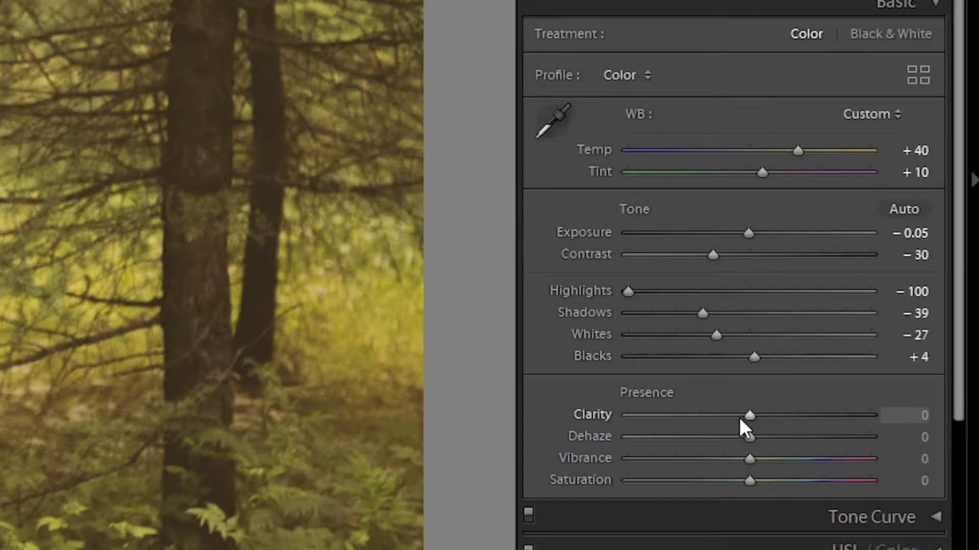
mouse_move(748, 415)
left_mouse_down()
mouse_move(788, 415)
mouse_move(752, 432)
mouse_move(771, 432)
mouse_move(756, 459)
mouse_move(781, 459)
mouse_move(759, 480)
mouse_move(767, 478)
left_mouse_up()
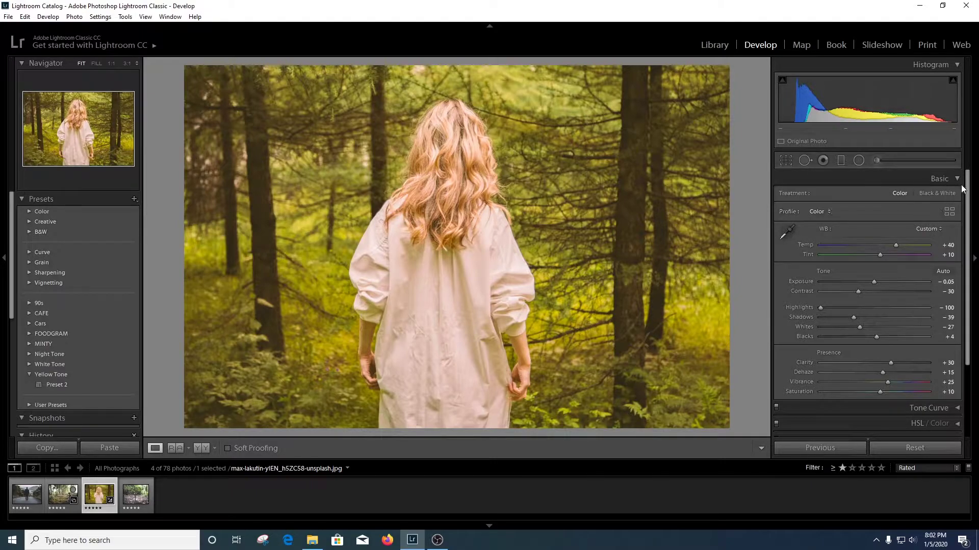
Add four points to the RGB tone curve and drag the shadow point down to 11.4 / 4.7%
left_click(951, 179)
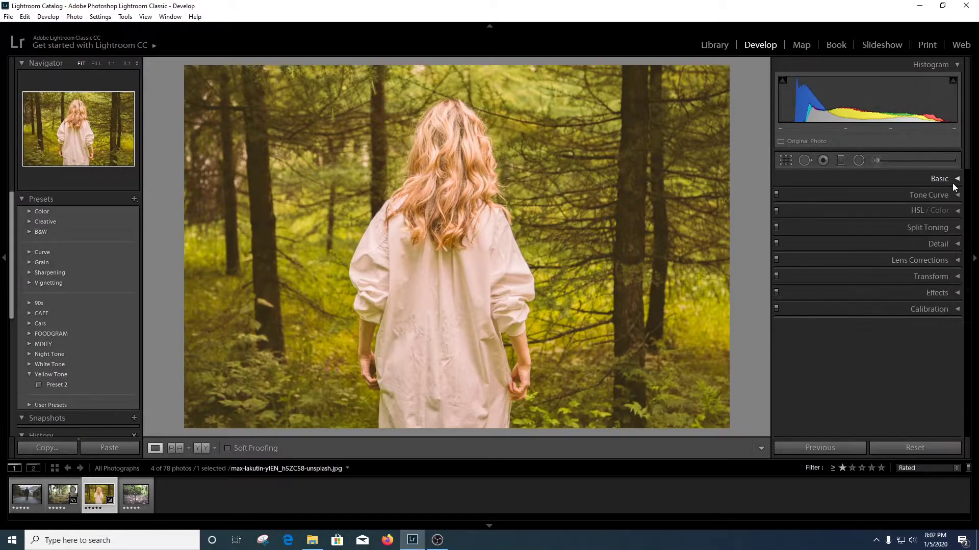
left_click(958, 200)
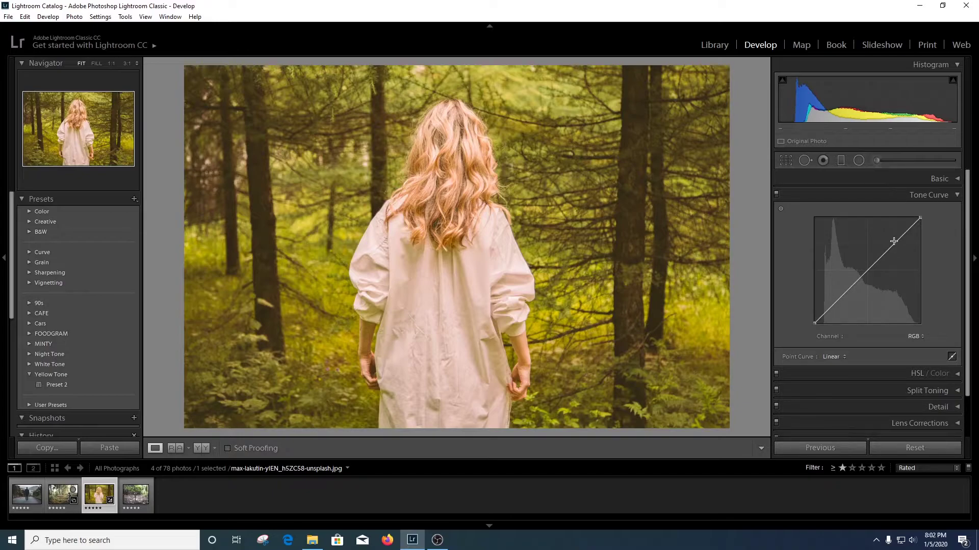
left_click(893, 244)
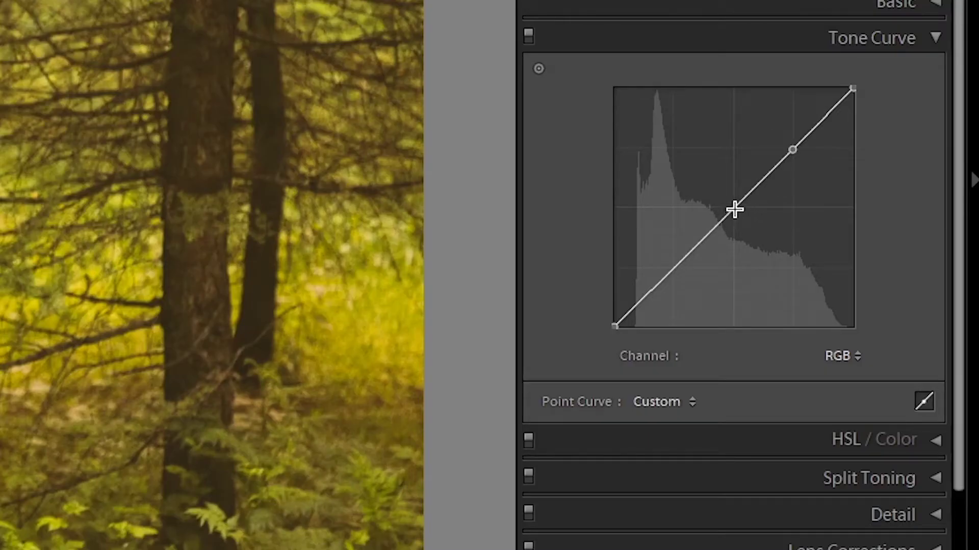
left_click(731, 206)
left_click(673, 268)
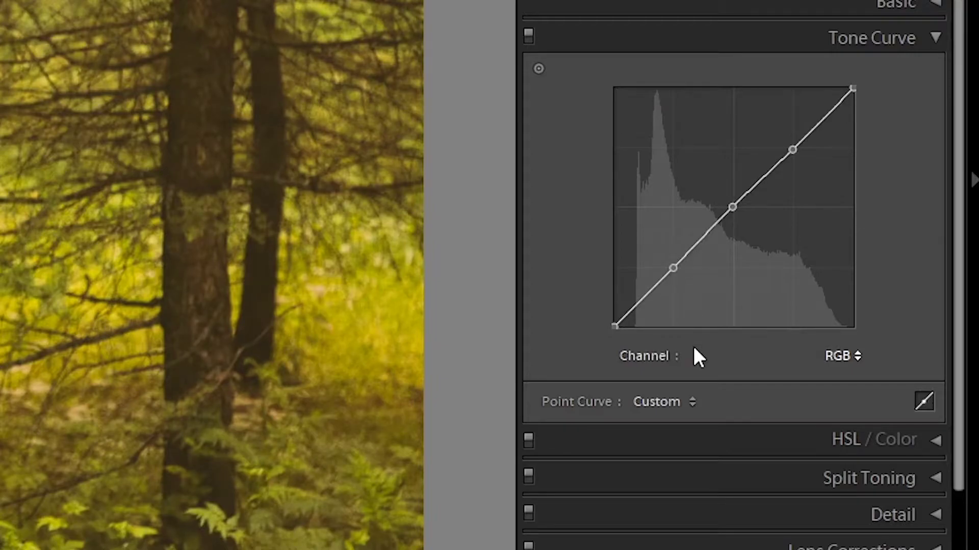
left_click(704, 237)
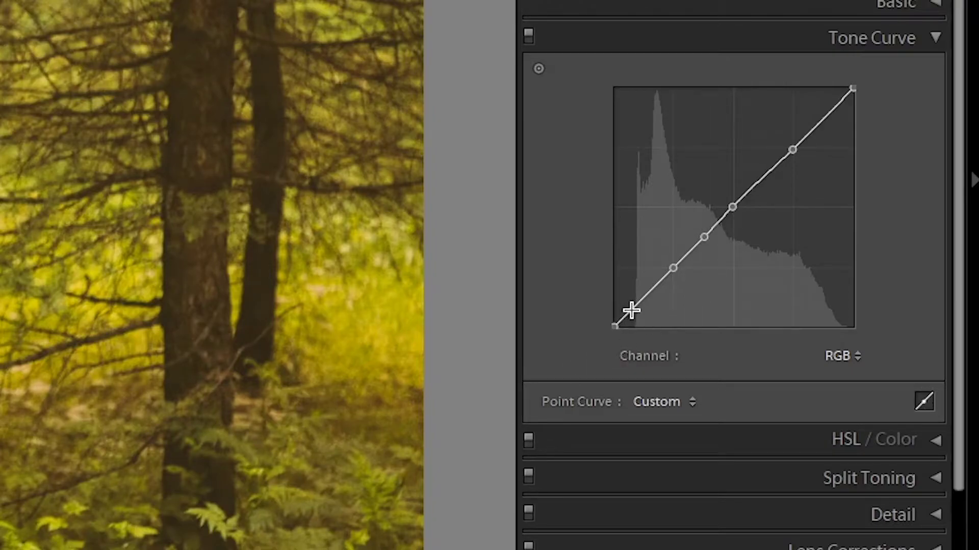
left_click_drag(629, 310, 640, 318)
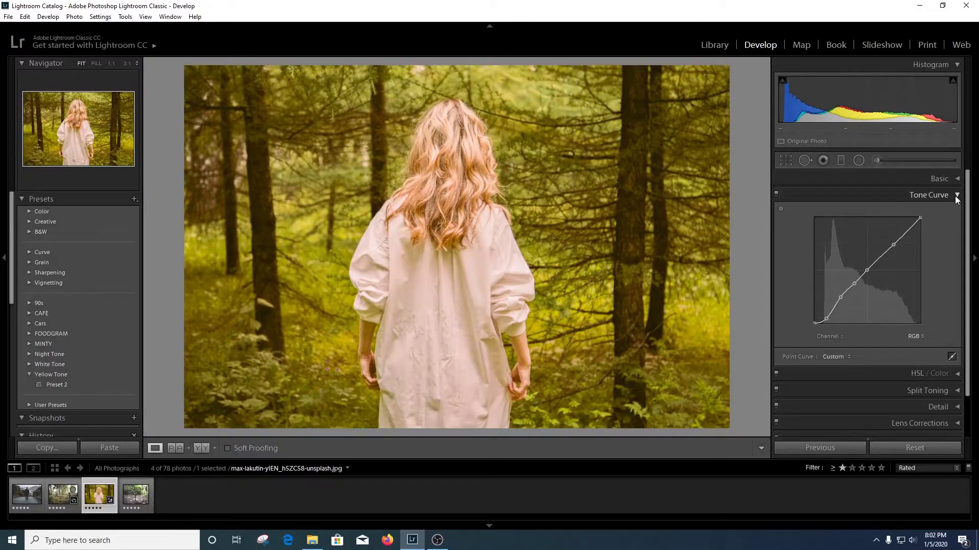
Set the HSL Hue sliders to Red +21, Yellow −100 and Green −100
left_click(956, 195)
left_click(955, 211)
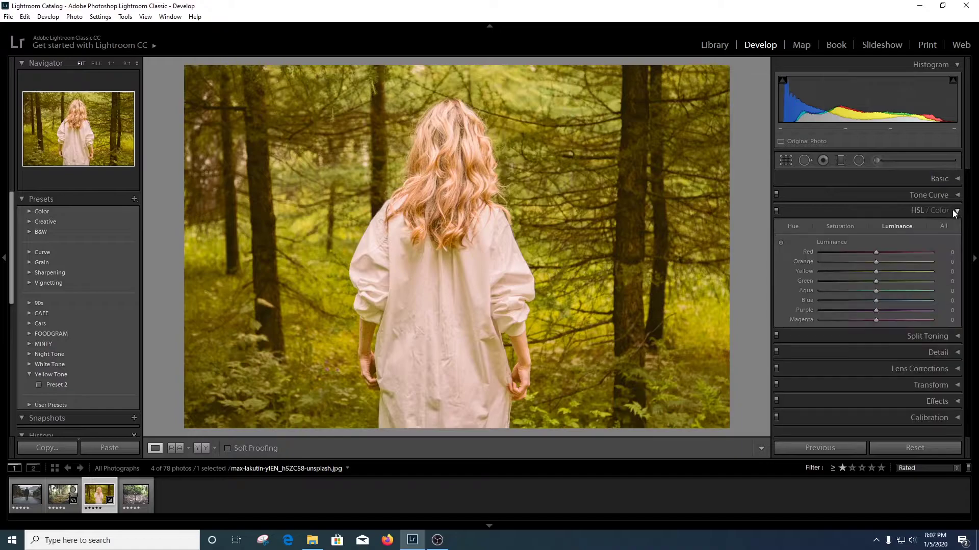
left_click(797, 228)
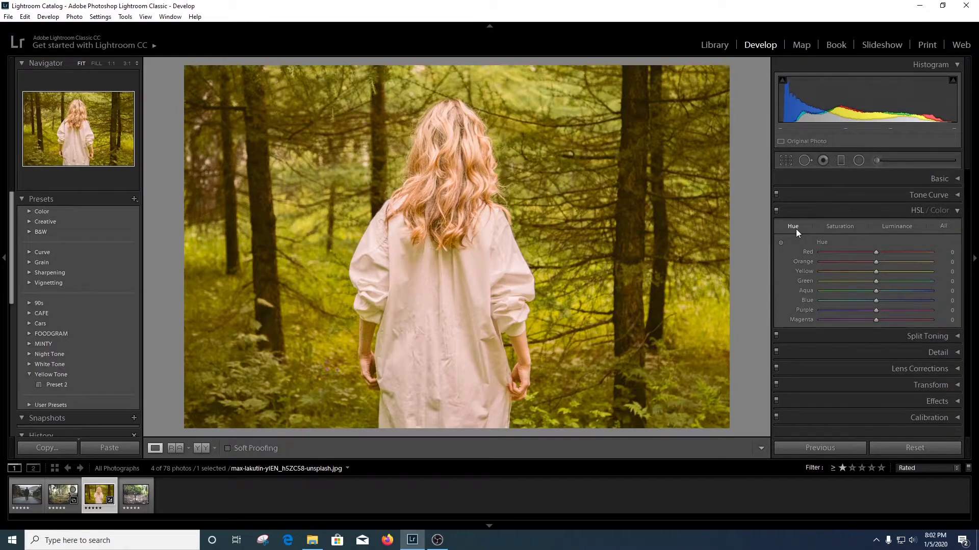
left_click_drag(875, 252, 884, 253)
left_click_drag(770, 166, 779, 167)
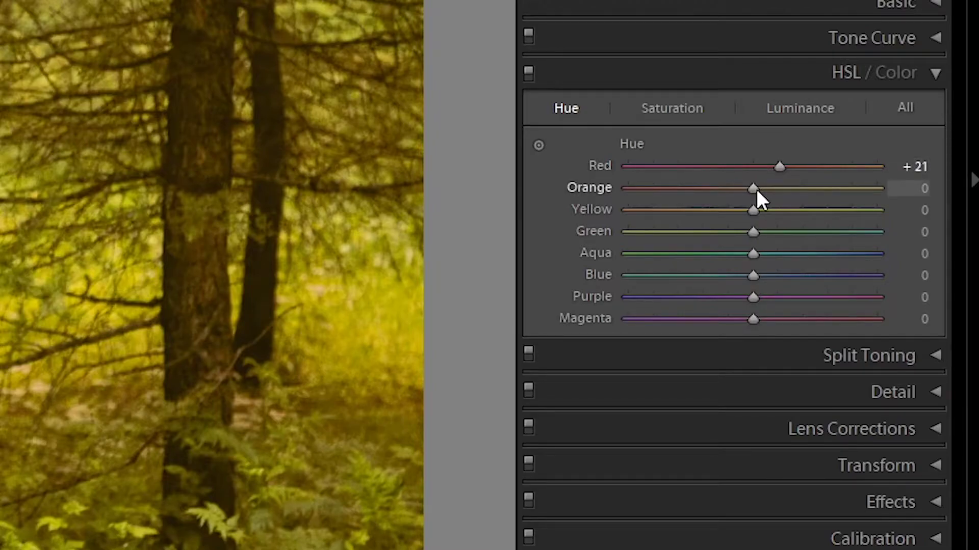
left_click_drag(753, 217, 596, 218)
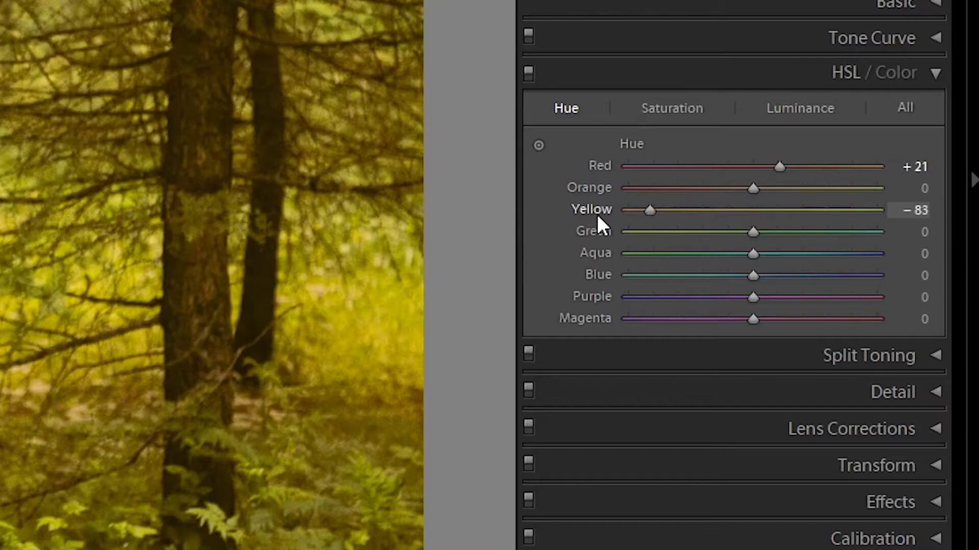
left_click_drag(754, 234, 559, 232)
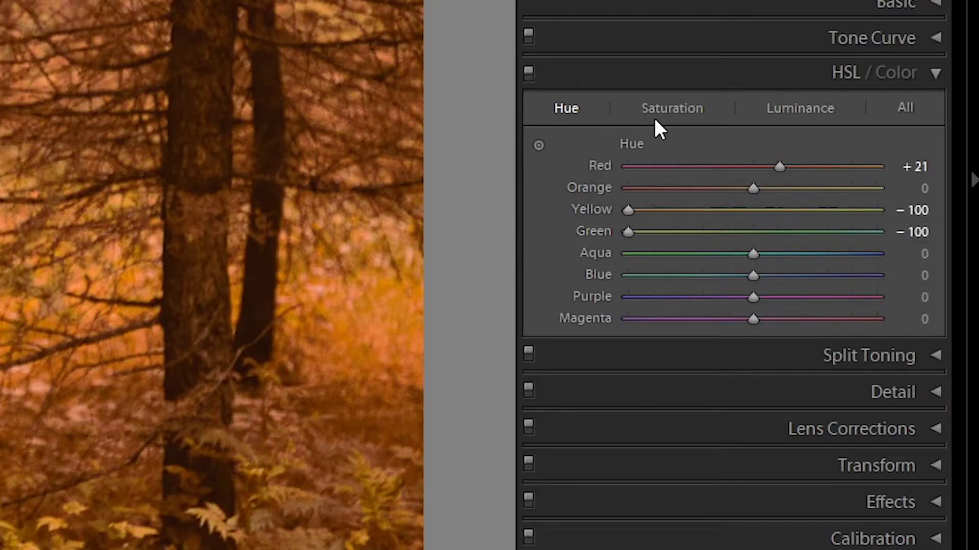
Set HSL Saturation to Red −19, Yellow −62 and Green −45
left_click(688, 113)
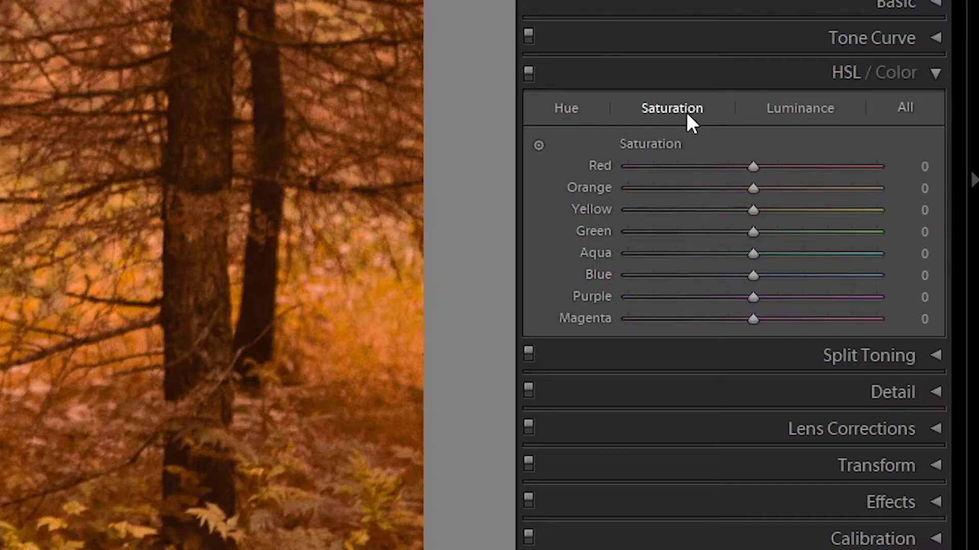
left_click_drag(754, 172, 728, 167)
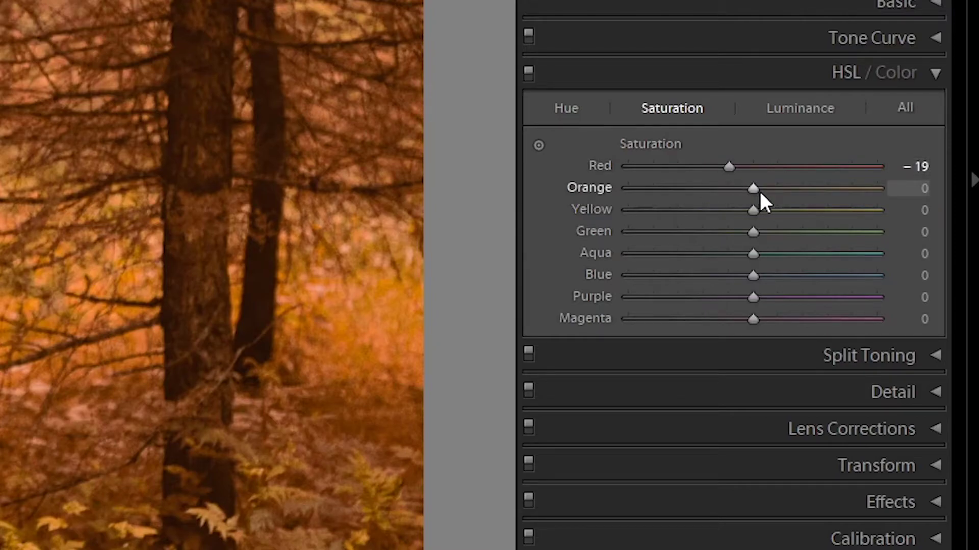
left_click_drag(754, 214, 677, 219)
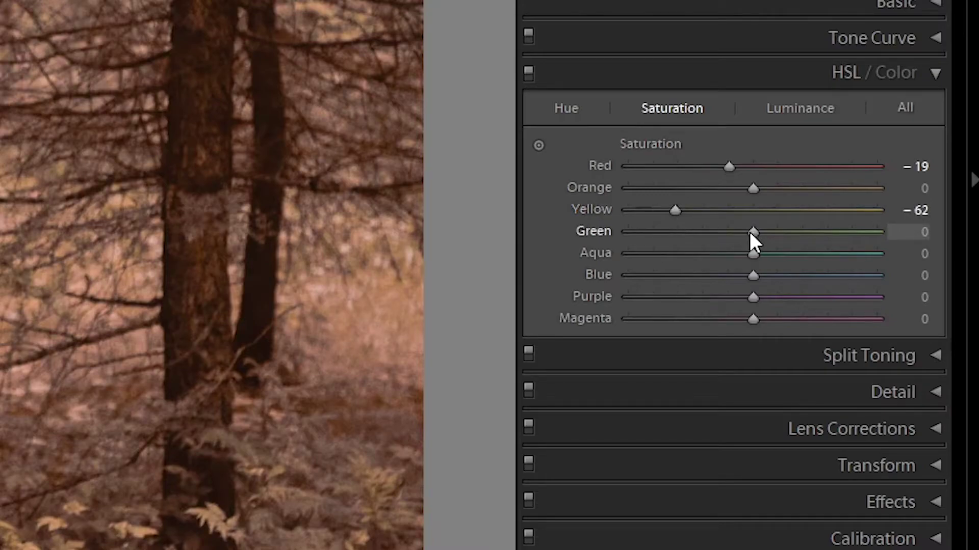
left_click_drag(749, 231, 694, 227)
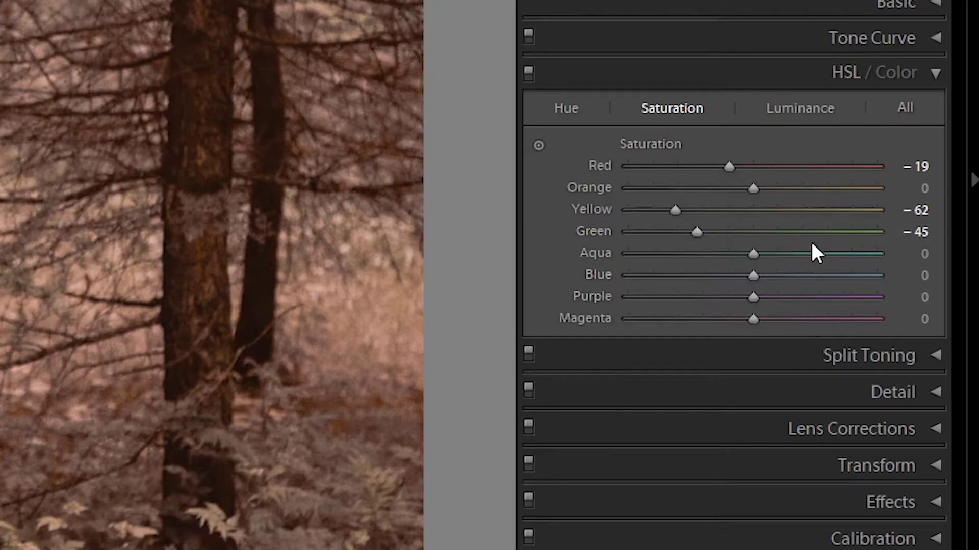
Set HSL Luminance to Red +20, Yellow −12 and Green −11, then collapse HSL
left_click(800, 109)
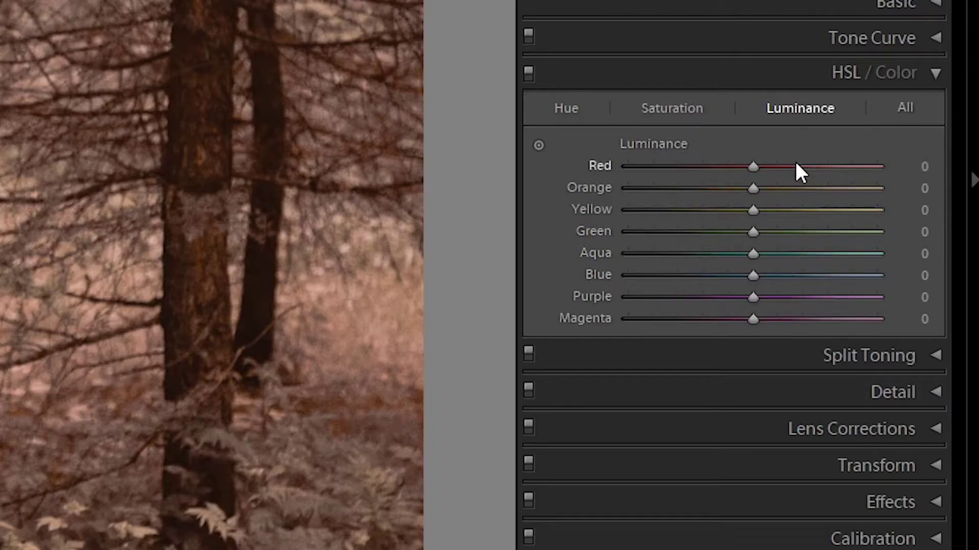
left_click_drag(756, 168, 778, 170)
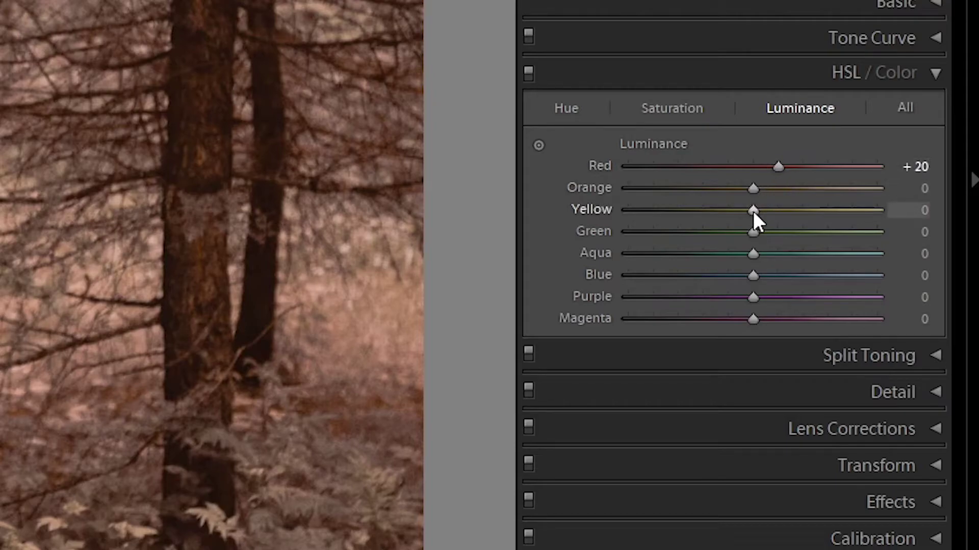
mouse_move(753, 211)
left_mouse_down()
mouse_move(763, 211)
mouse_move(737, 216)
mouse_move(732, 230)
left_mouse_up()
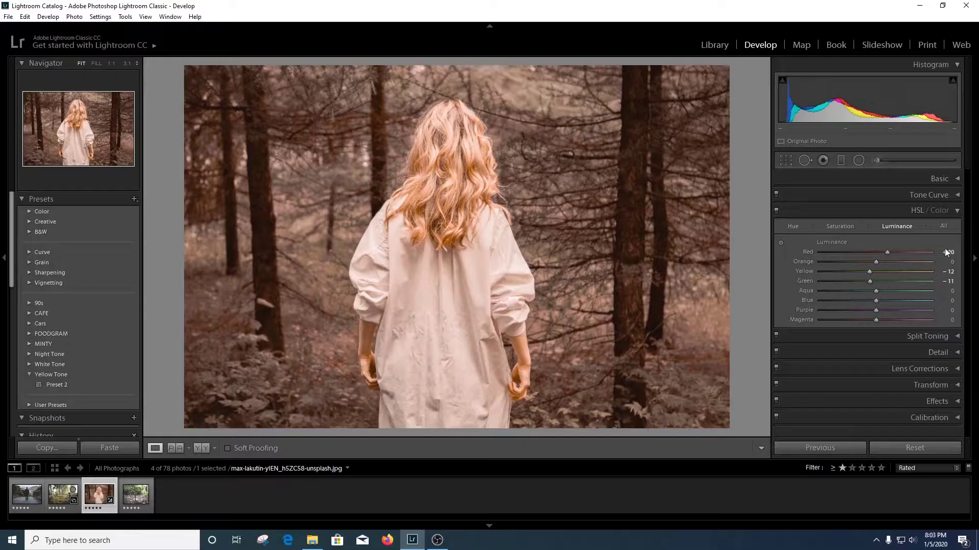
left_click(956, 211)
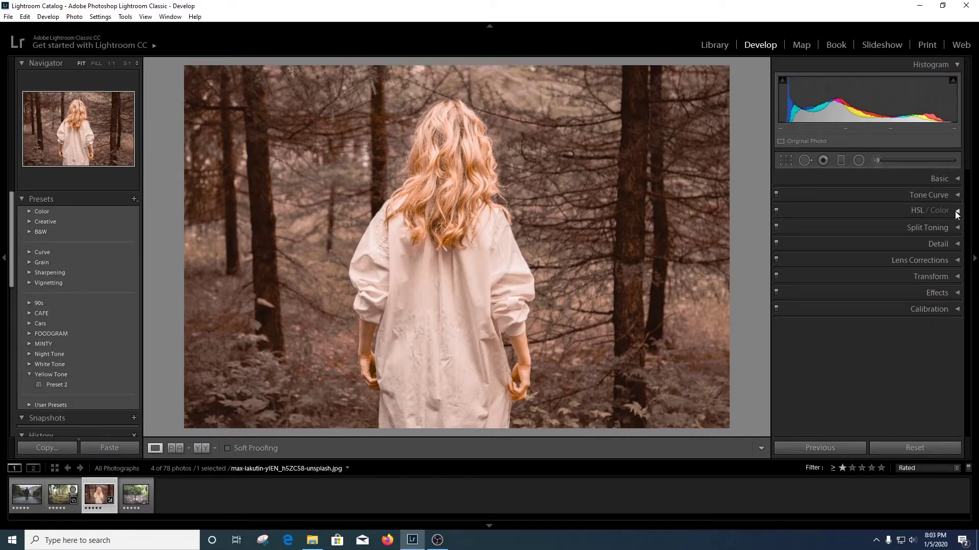
Give the split-toning highlights saturation 13 and hue 64
left_click(956, 228)
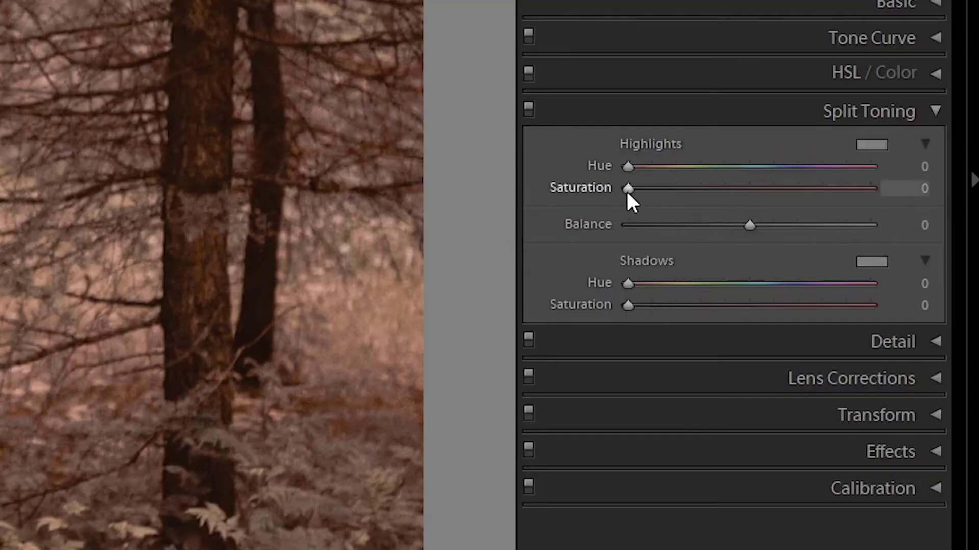
left_click_drag(820, 261, 827, 262)
left_click_drag(642, 192, 659, 201)
left_click_drag(633, 161, 677, 161)
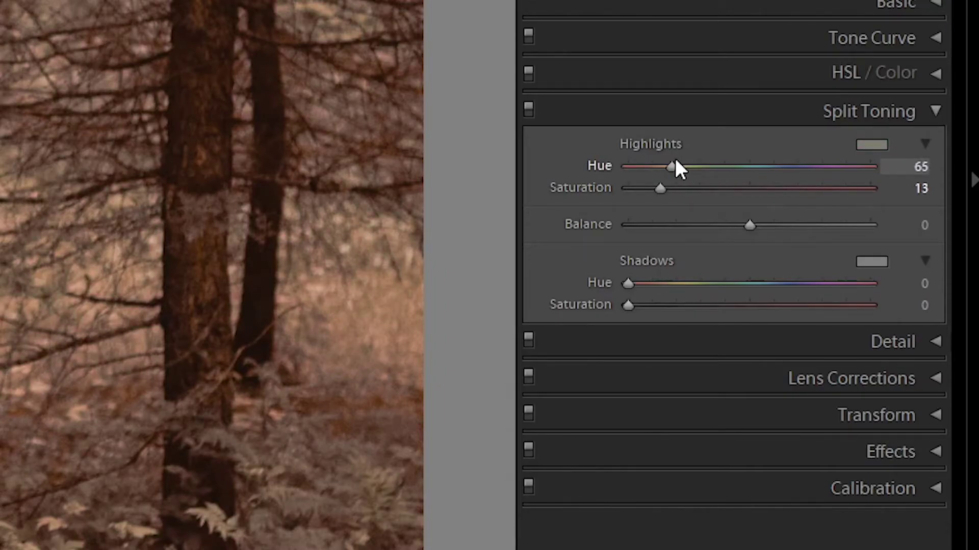
left_click_drag(675, 162, 673, 162)
left_click(910, 166)
type("6")
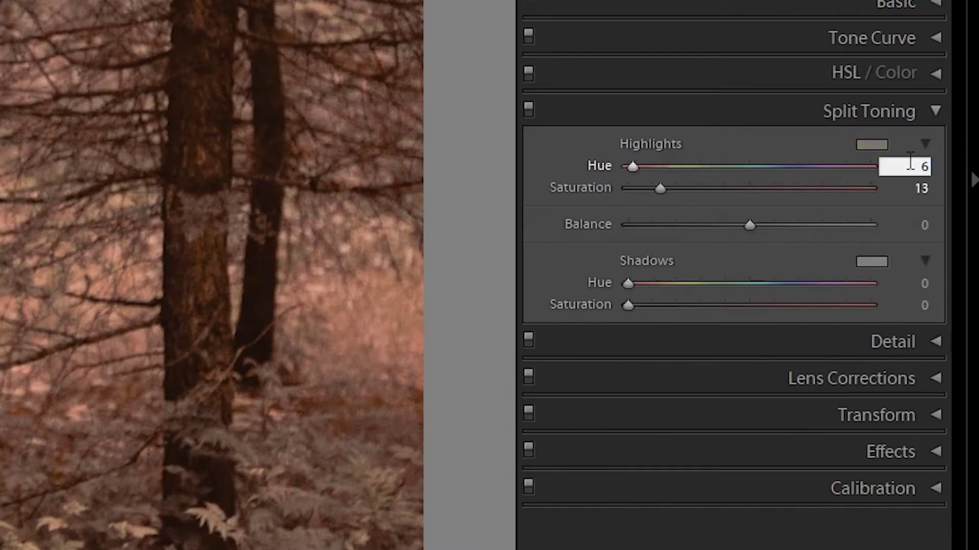
type("4")
key("Return")
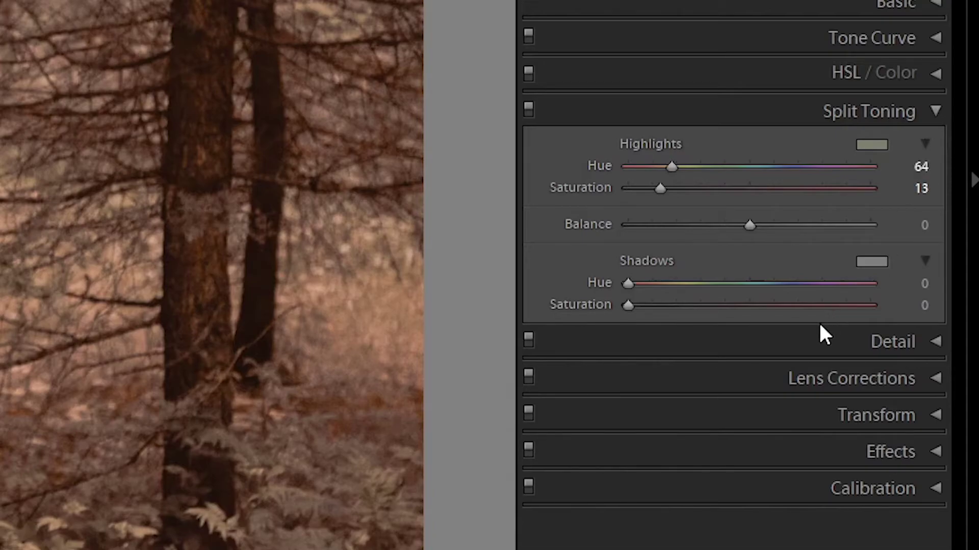
Give the split-toning shadows saturation 24 and hue 63
left_click_drag(625, 306, 682, 308)
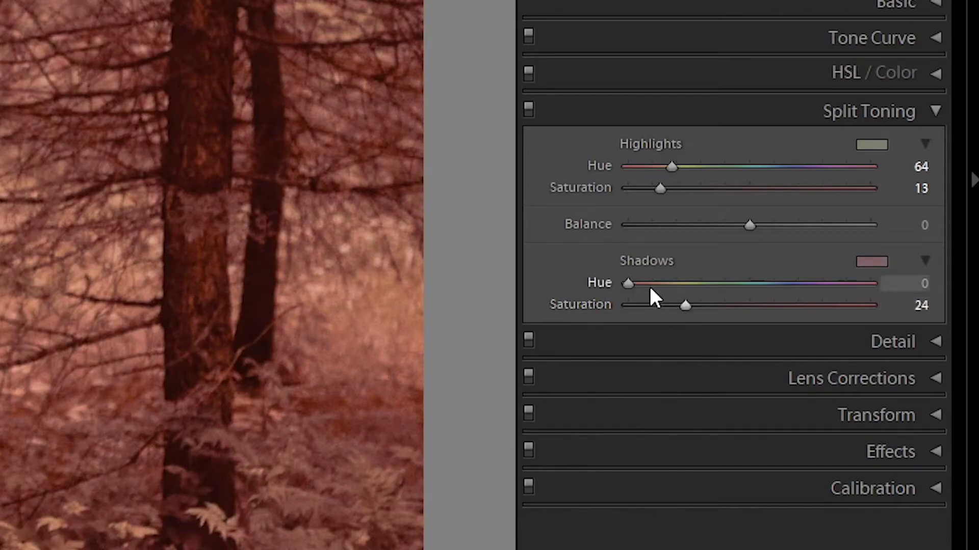
left_click_drag(630, 282, 673, 283)
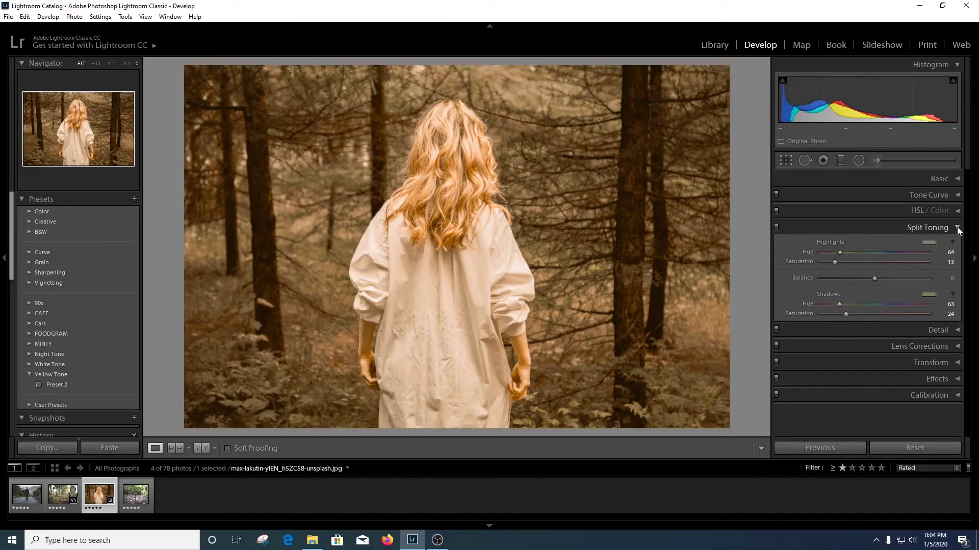
left_click(958, 231)
Set the Detail panel's Sharpening Amount to 10
left_click(957, 247)
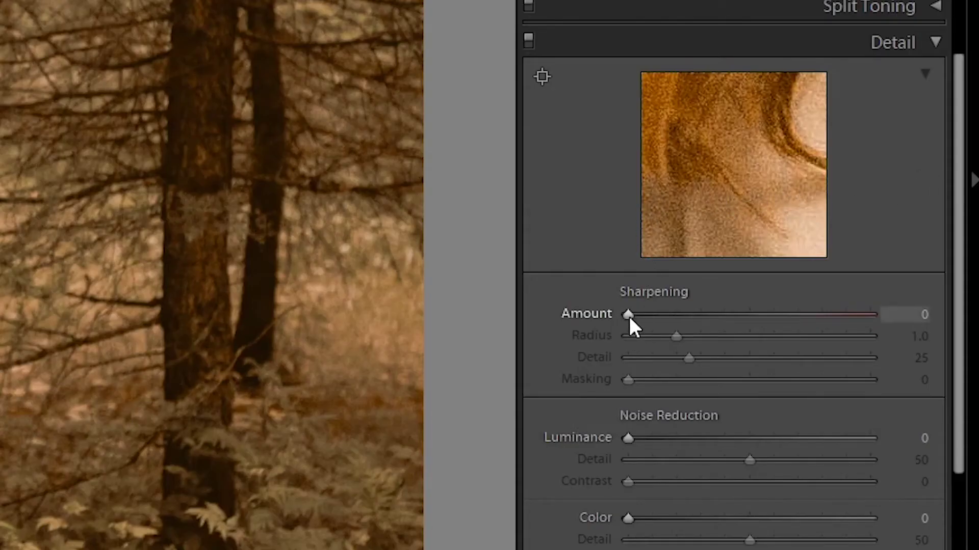
left_click_drag(630, 319, 645, 317)
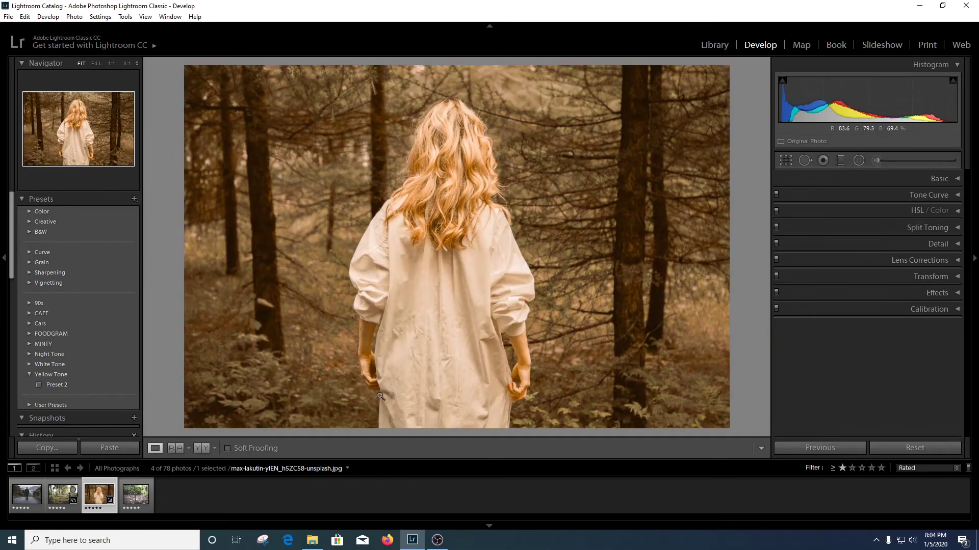
Apply Yellow Tone Preset 2 to the next photo and the forest photo, then move to the road photo
key("Right")
left_click(59, 385)
key("Left")
key("Left")
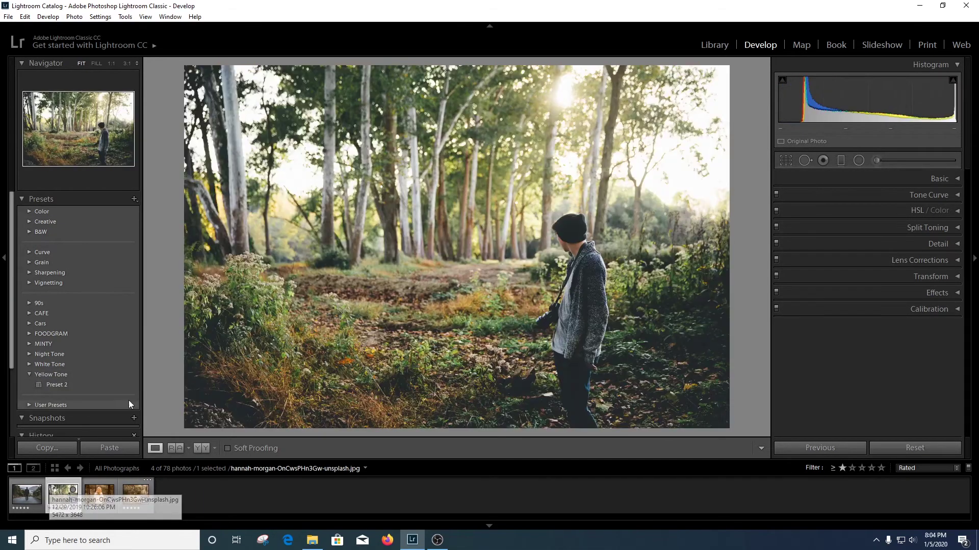
left_click(62, 384)
key("Left")
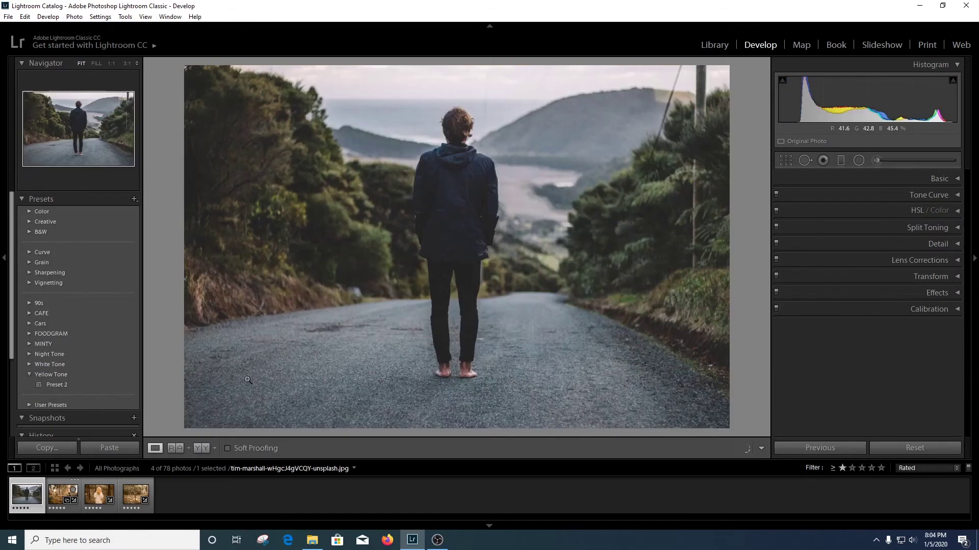